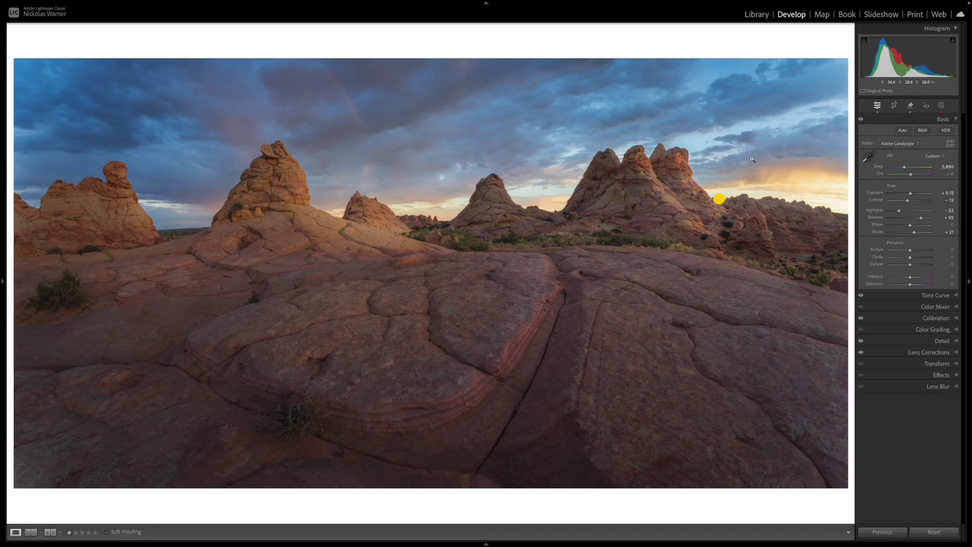
# Step: Create a new Select Sky mask and zoom in to inspect its edge along the rock peaks
pyautogui.click(942, 108)
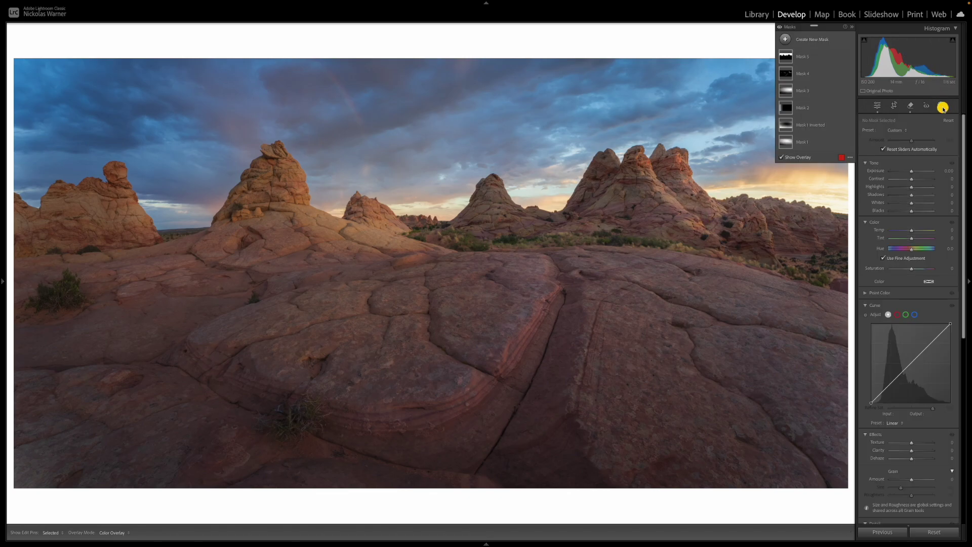
pyautogui.click(785, 39)
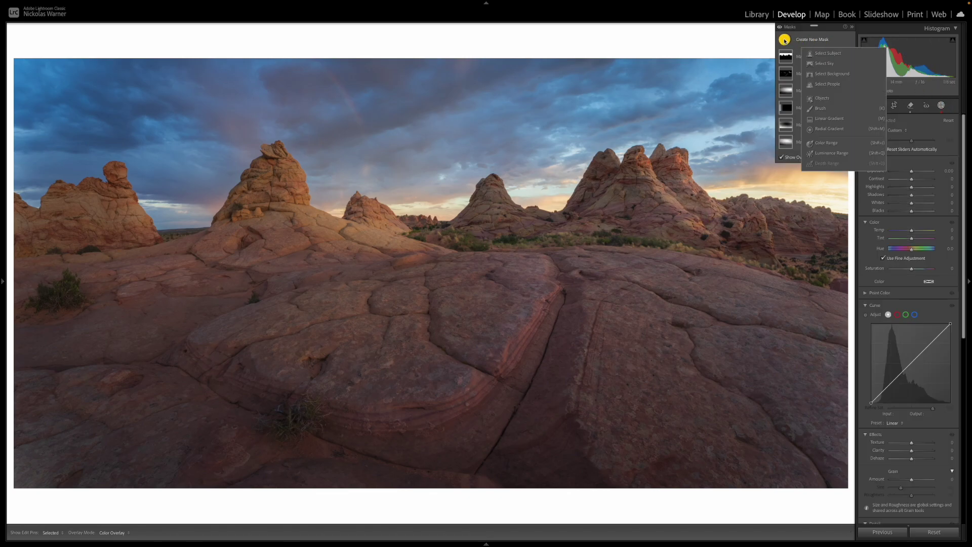
pyautogui.click(815, 63)
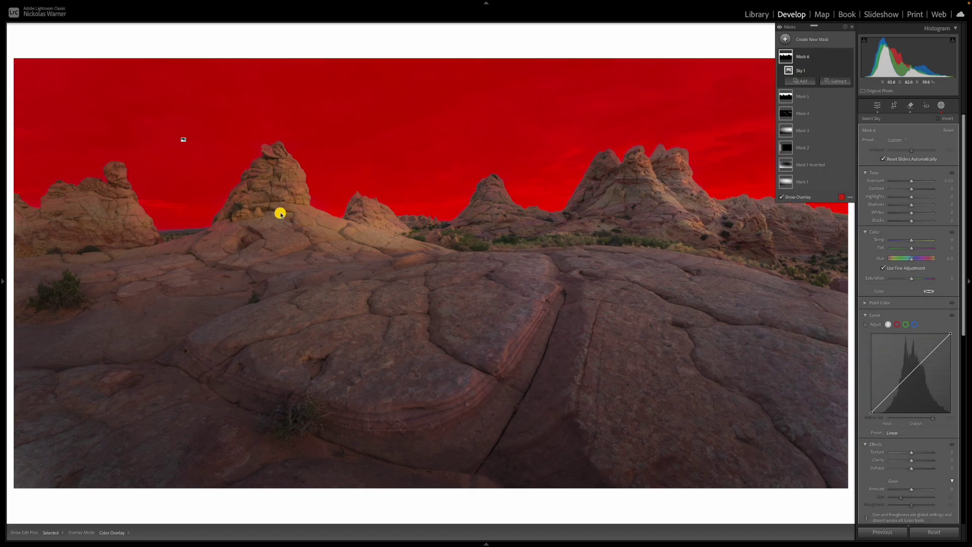
pyautogui.click(254, 185)
pyautogui.moveTo(254, 185); pyautogui.dragTo(574, 383)
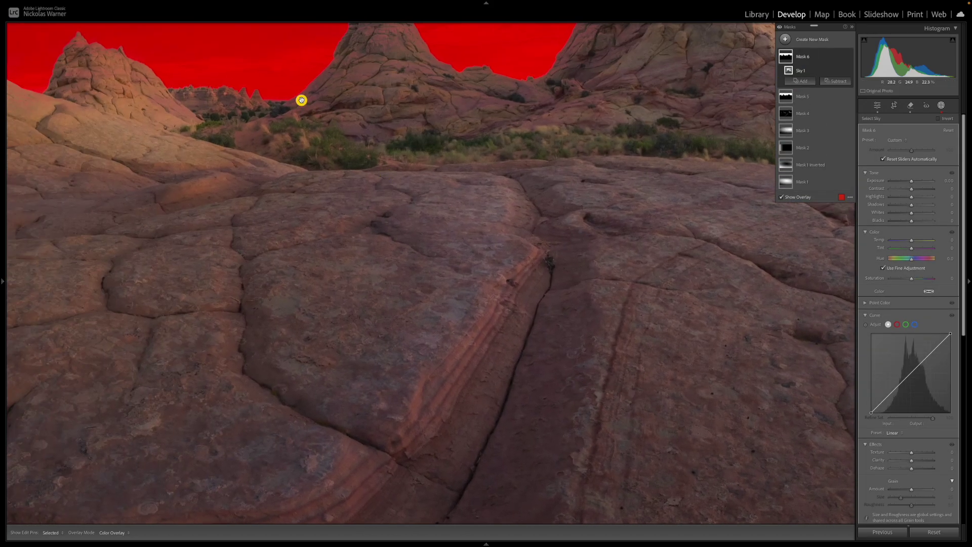
pyautogui.moveTo(301, 99); pyautogui.dragTo(524, 193)
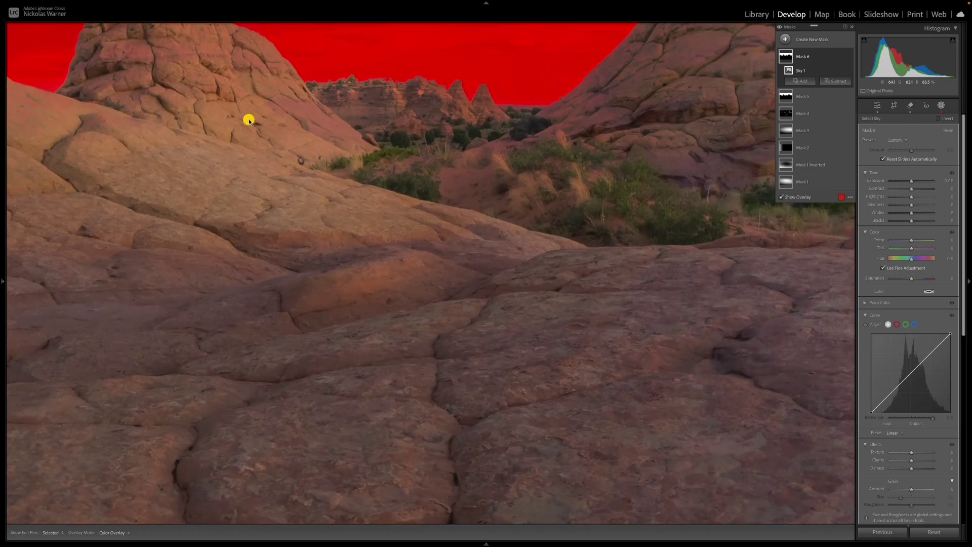
pyautogui.moveTo(248, 119); pyautogui.dragTo(512, 217)
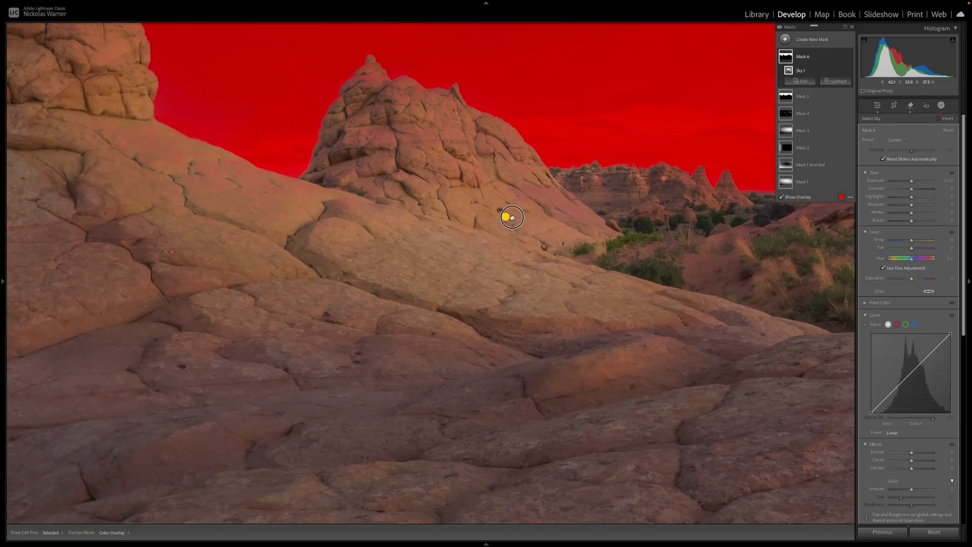
pyautogui.moveTo(333, 151); pyautogui.dragTo(481, 308)
pyautogui.moveTo(224, 151); pyautogui.dragTo(273, 243)
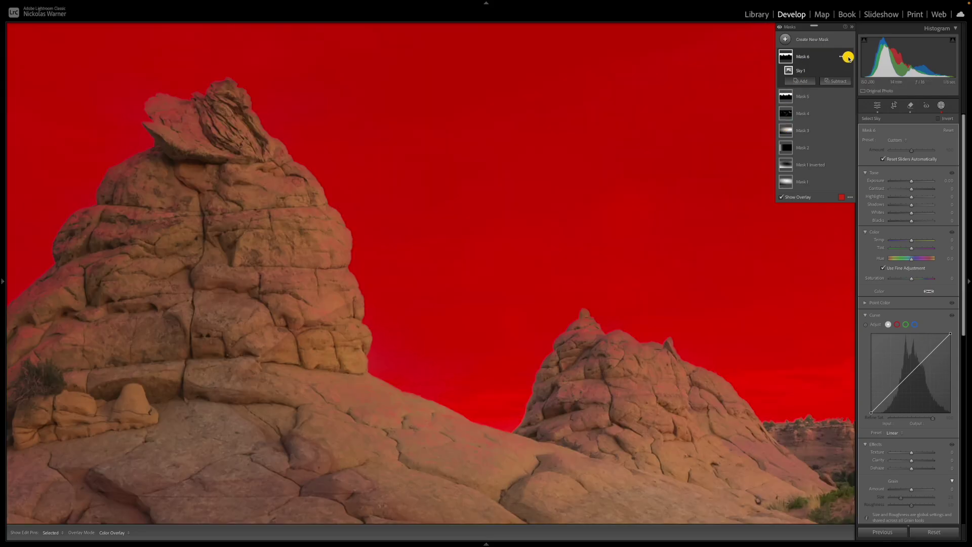
# Step: Toggle the mask overlay off and on to compare, then invert the mask onto the rocks
pyautogui.click(849, 56)
pyautogui.click(848, 55)
pyautogui.click(848, 56)
pyautogui.click(849, 55)
pyautogui.click(939, 119)
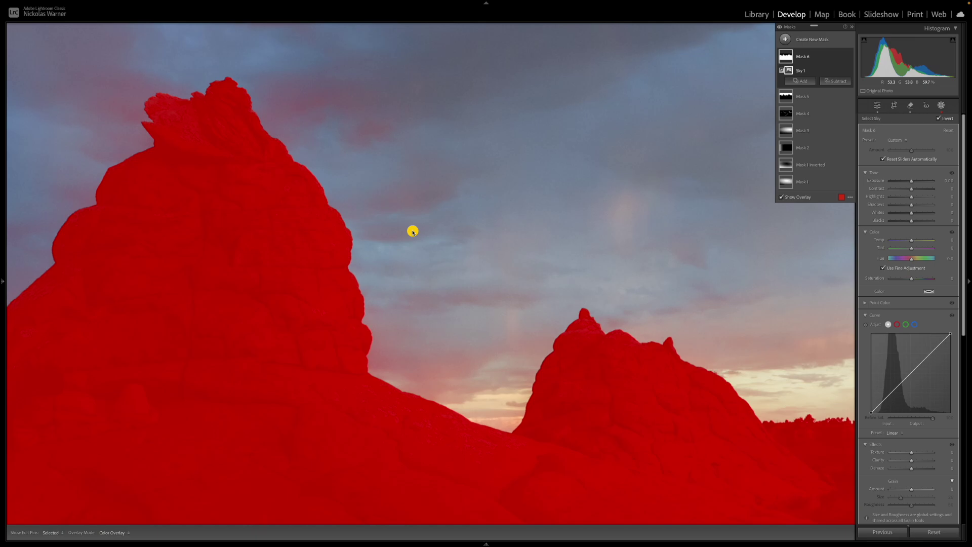
# Step: Subtract a Select Sky selection from Mask 6 to clear the leftover sky tint
pyautogui.click(840, 82)
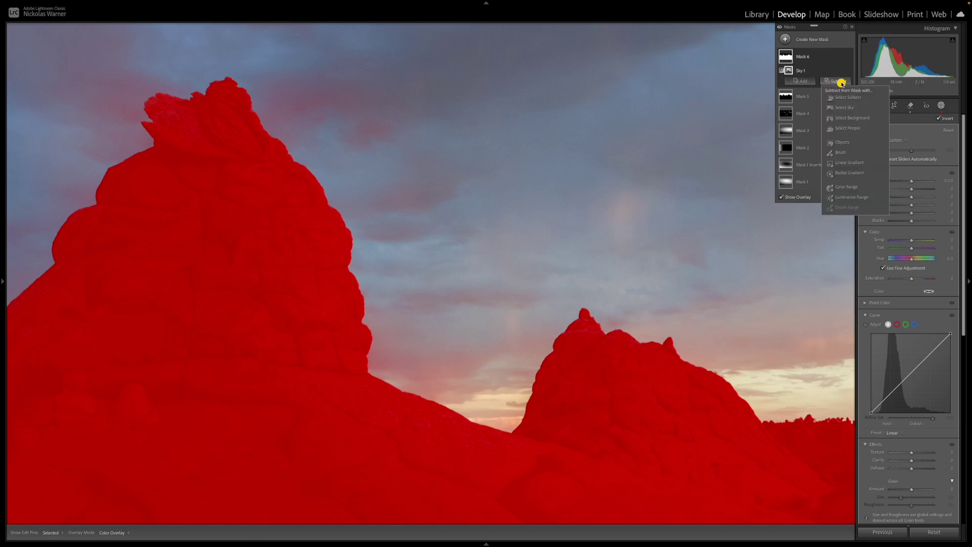
pyautogui.click(843, 108)
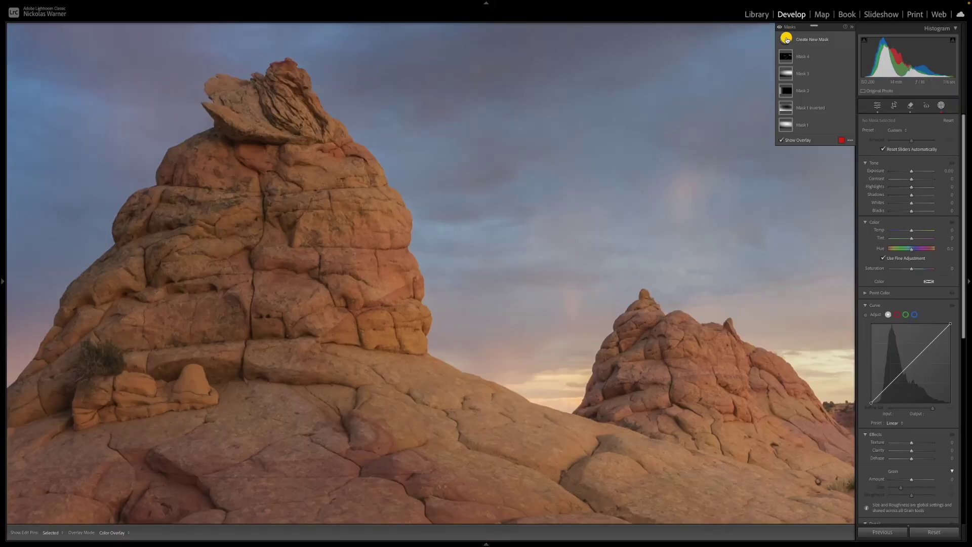
# Step: Create a new Select Sky mask and intersect Sky 1 with a second sky selection
pyautogui.click(785, 40)
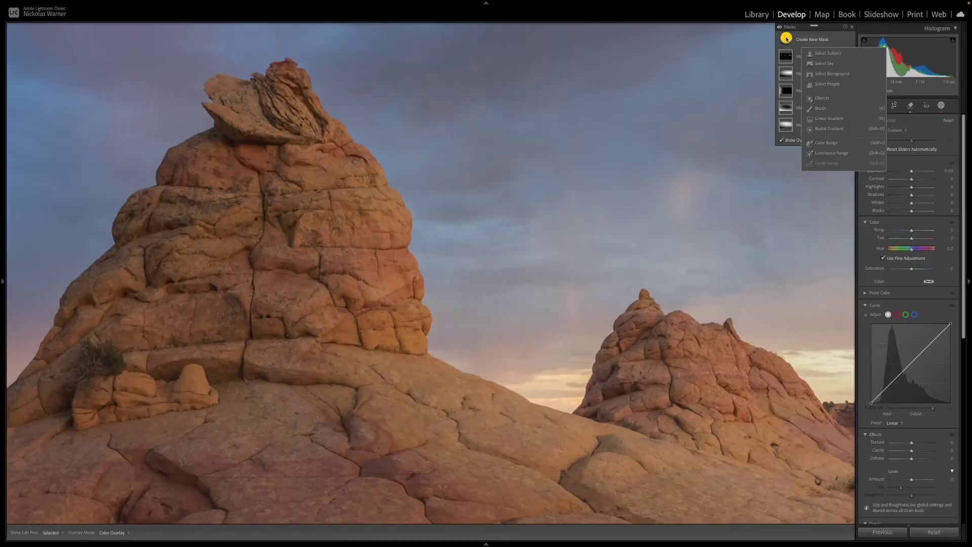
pyautogui.click(818, 62)
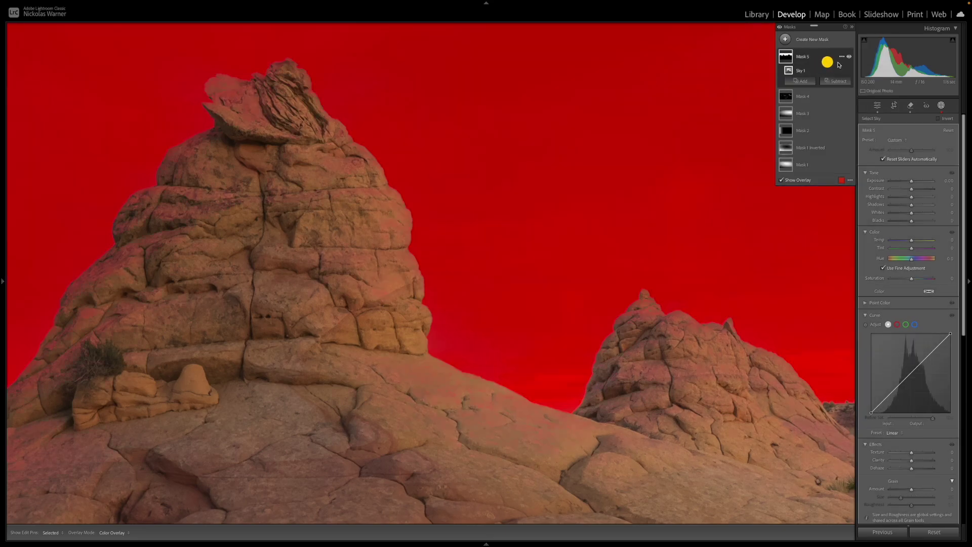
pyautogui.click(841, 71)
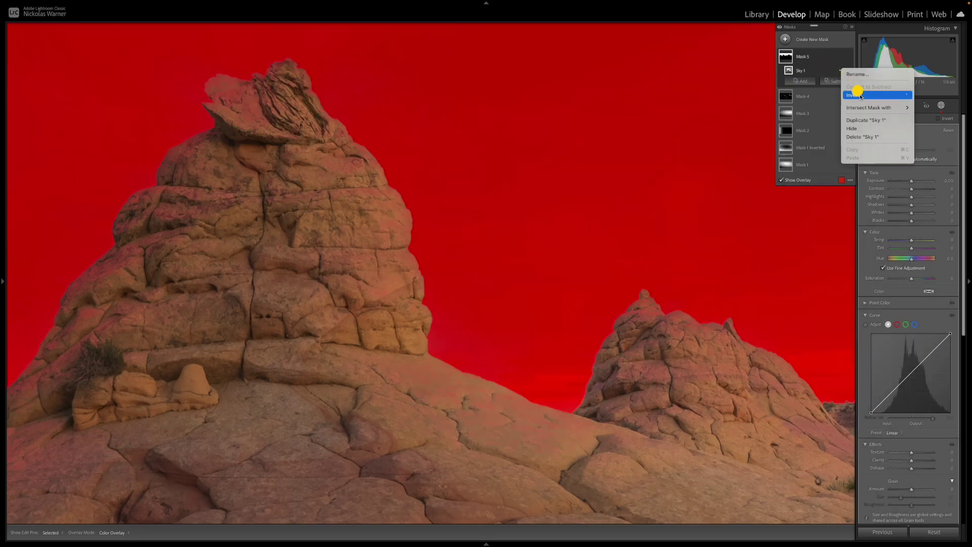
pyautogui.moveTo(865, 109)
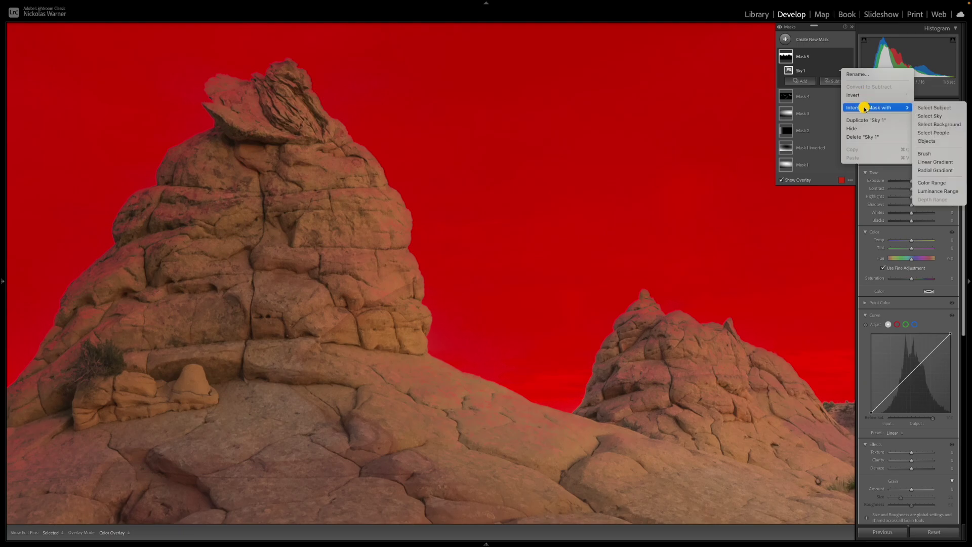
pyautogui.click(938, 116)
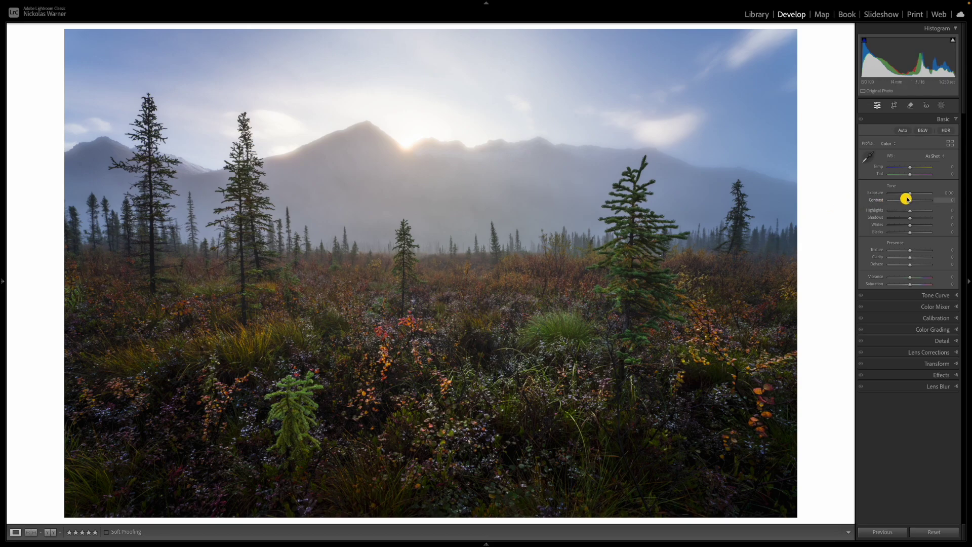
# Step: Try Exposure at +1.00 and reset it, then set Color Grading midtones luminance to -100
pyautogui.moveTo(909, 195); pyautogui.dragTo(913, 194)
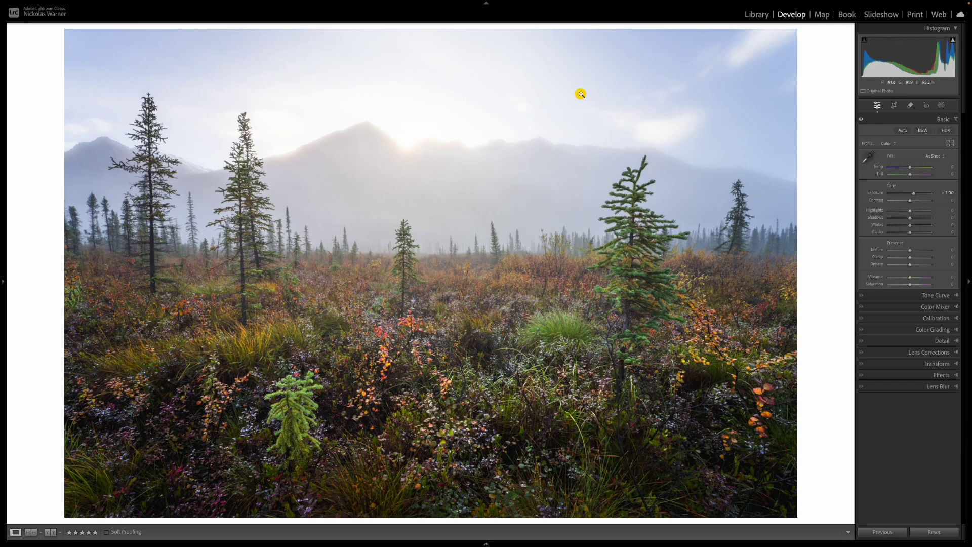
pyautogui.doubleClick(875, 192)
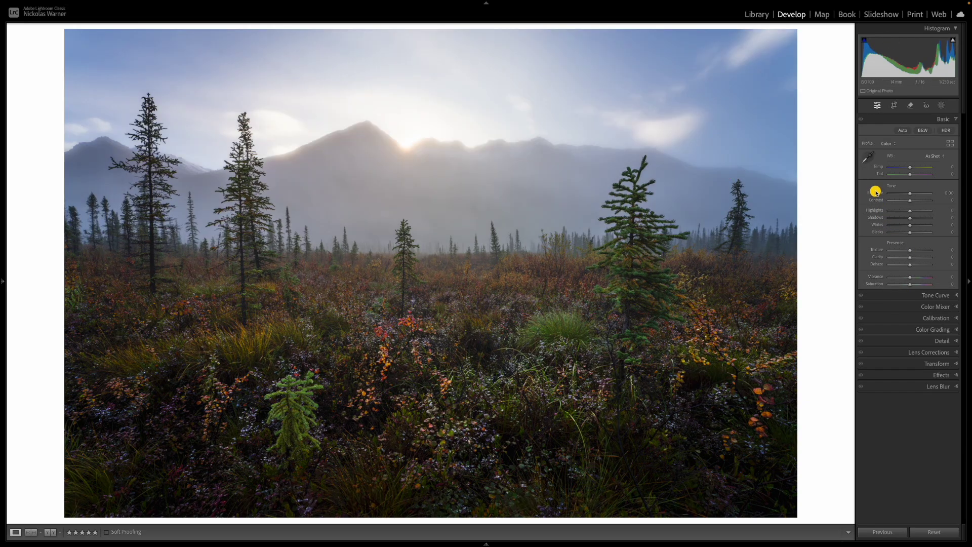
pyautogui.click(908, 328)
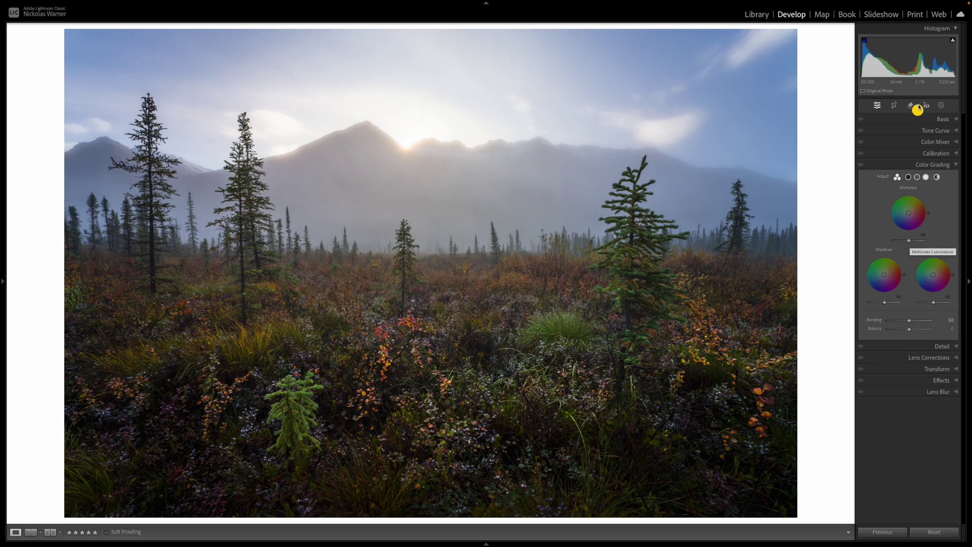
pyautogui.click(908, 242)
pyautogui.moveTo(909, 241)
pyautogui.mouseDown()
pyautogui.moveTo(926, 240)
pyautogui.moveTo(885, 239)
pyautogui.moveTo(916, 241)
pyautogui.mouseUp()
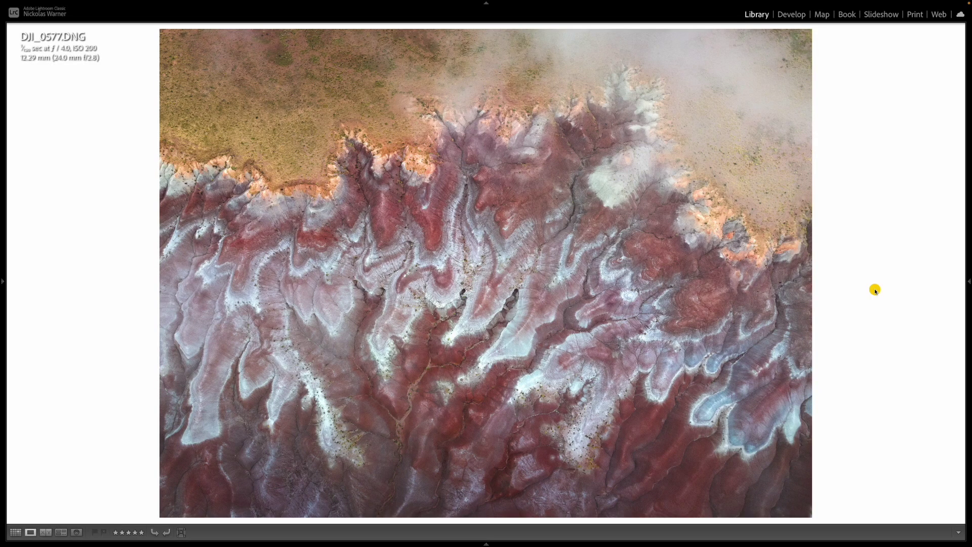
# Step: Switch the backdrop through light, medium, dark and darker gray, finishing on black
pyautogui.rightClick(868, 253)
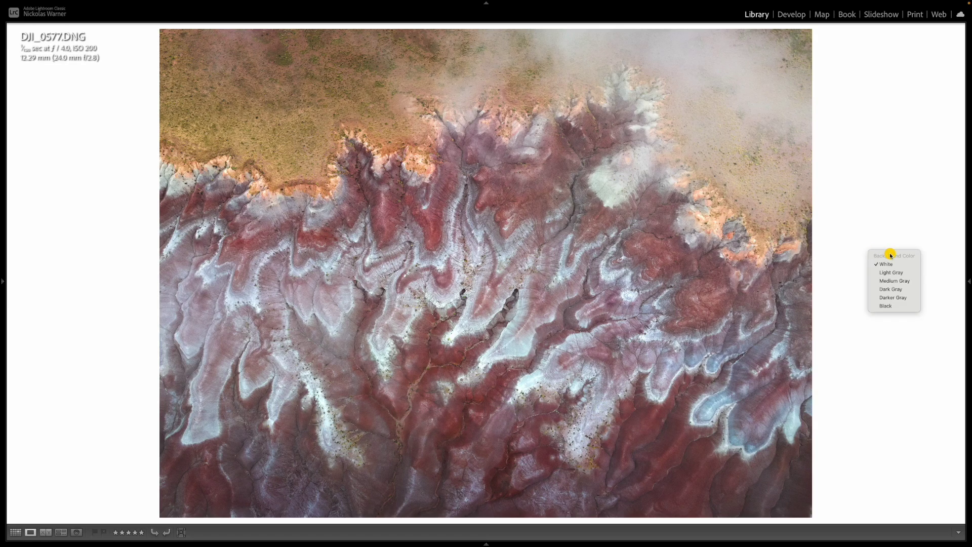
pyautogui.click(891, 273)
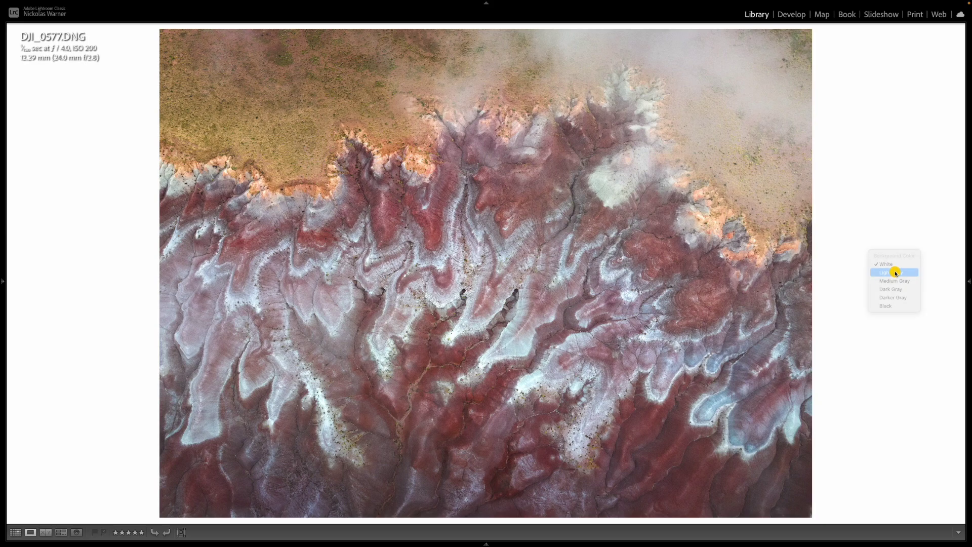
pyautogui.rightClick(857, 315)
pyautogui.click(875, 342)
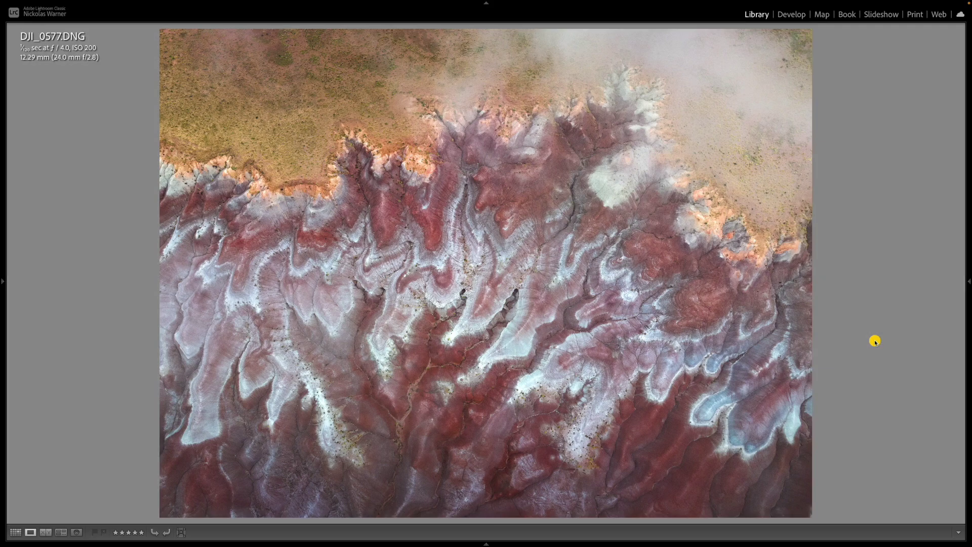
pyautogui.rightClick(875, 341)
pyautogui.click(884, 378)
pyautogui.rightClick(885, 374)
pyautogui.click(901, 419)
pyautogui.rightClick(901, 416)
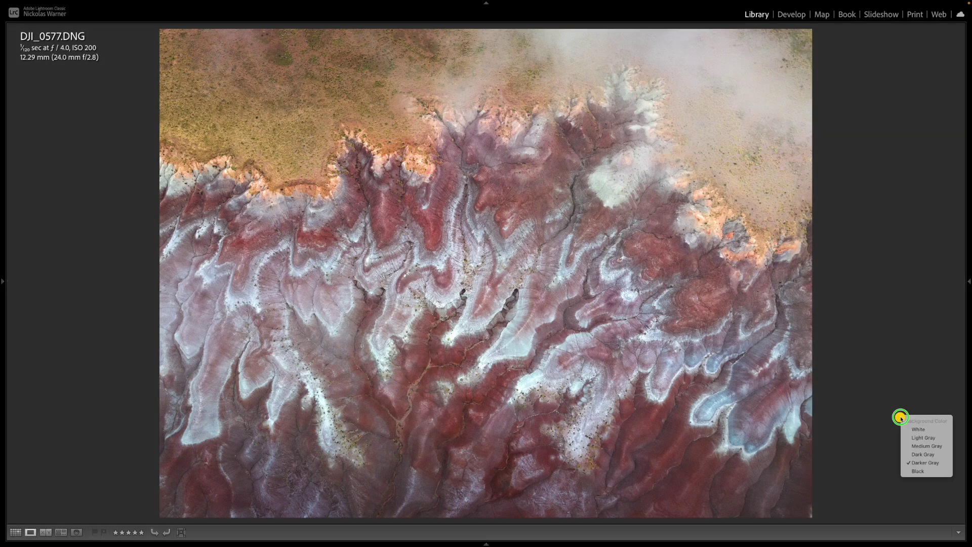
pyautogui.click(917, 471)
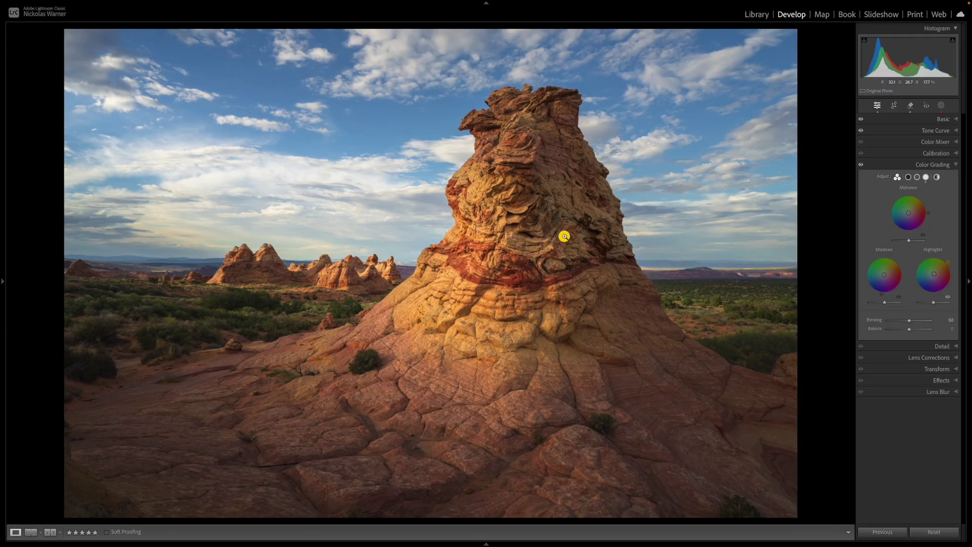
# Step: Toggle the before view with \, then cycle side-by-side, split and top/bottom before/after layouts
pyautogui.press('\\')
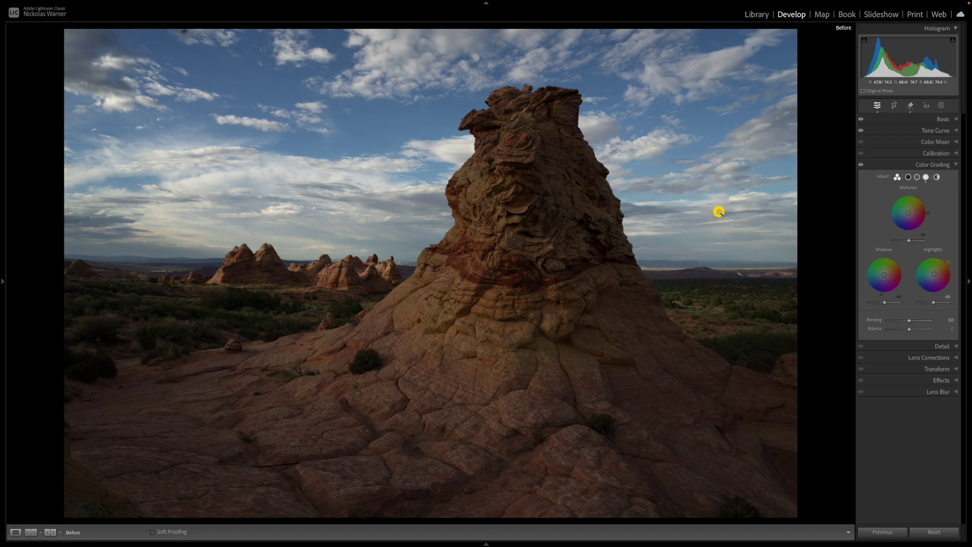
pyautogui.press('\\')
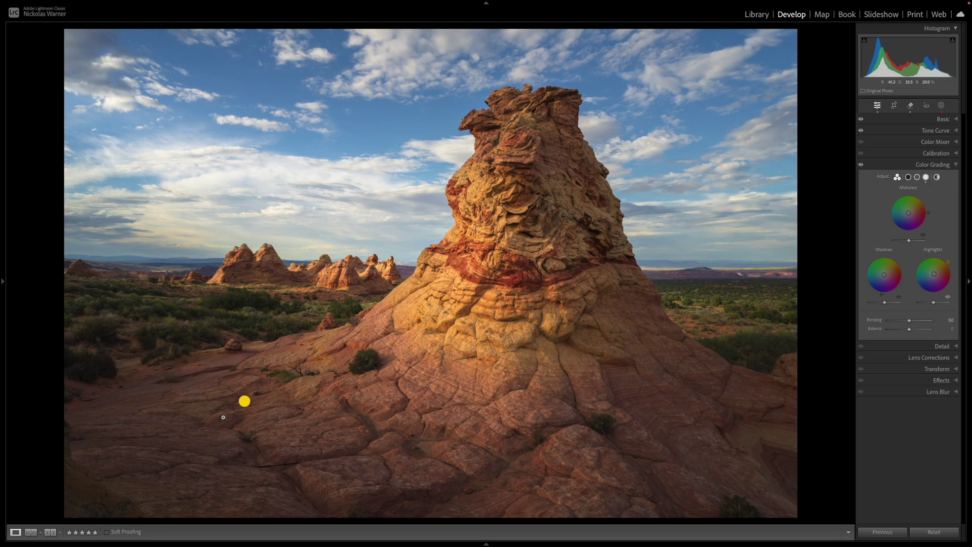
pyautogui.click(52, 533)
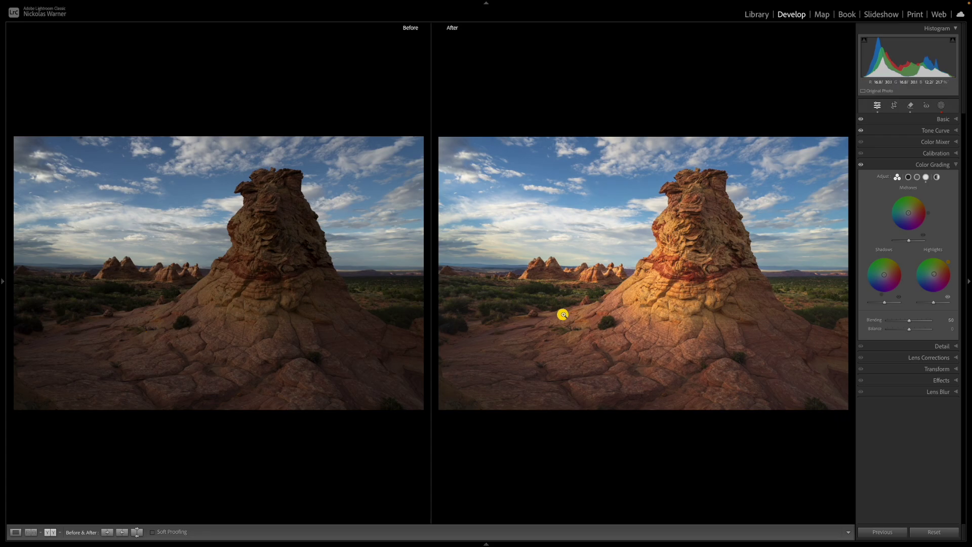
pyautogui.click(51, 533)
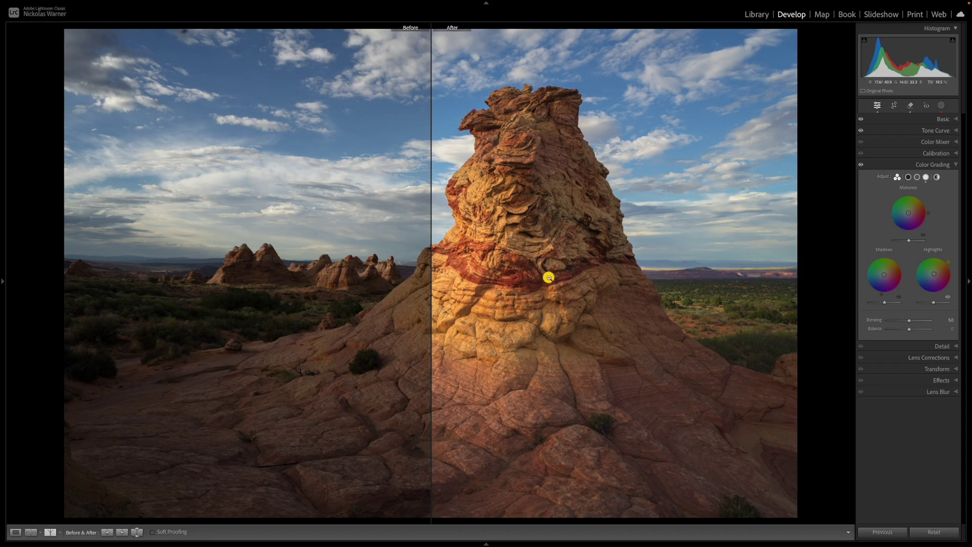
pyautogui.click(50, 534)
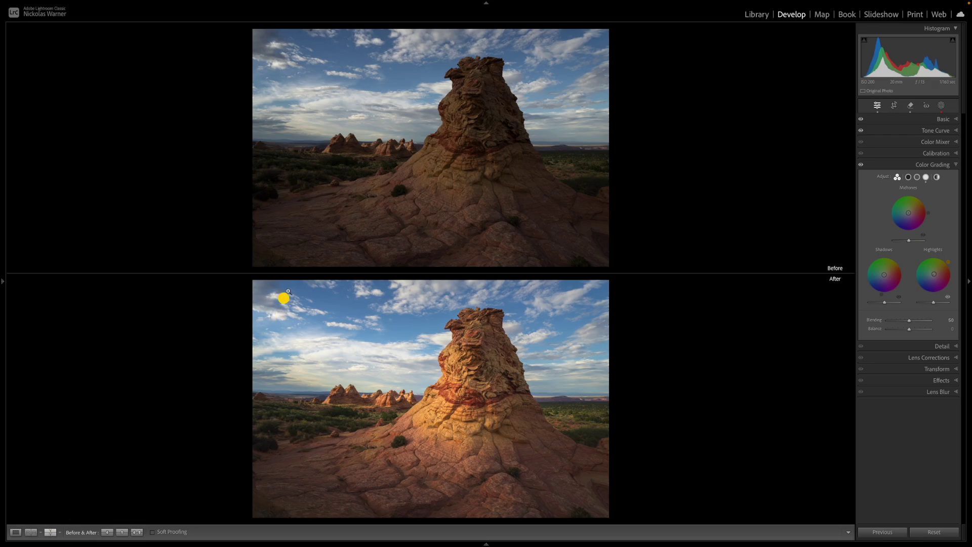
pyautogui.click(51, 531)
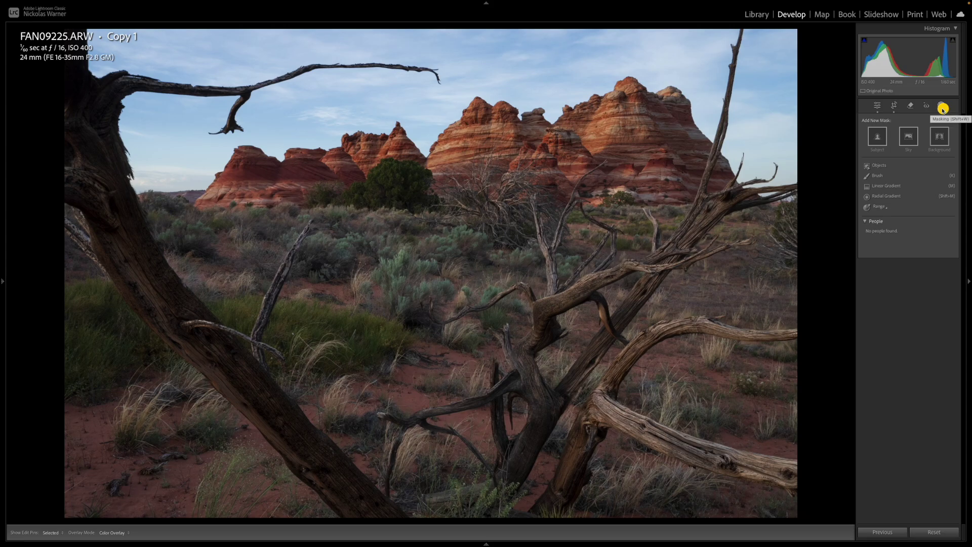
# Step: Build a Color Range mask sampled from the foreground brush and trunks, subtracting the sky
pyautogui.click(889, 207)
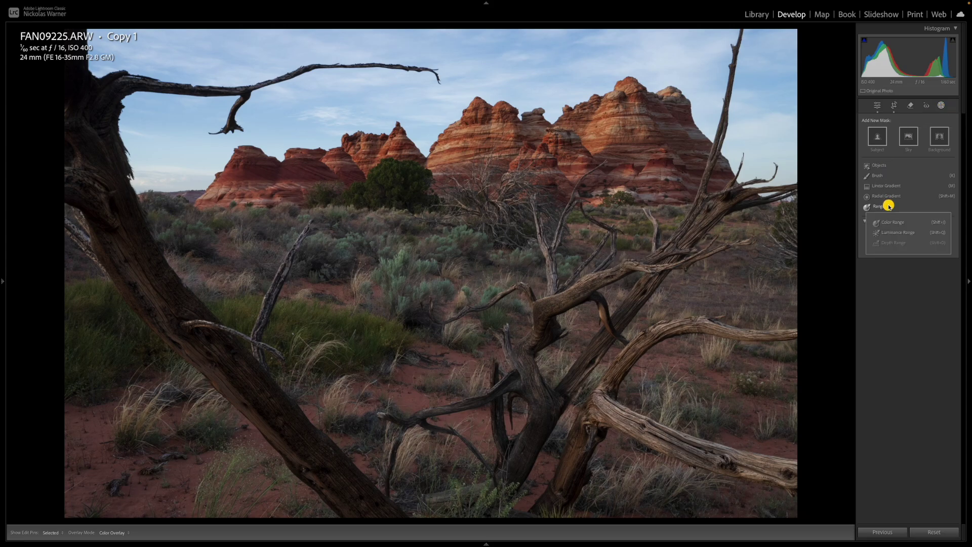
pyautogui.click(908, 224)
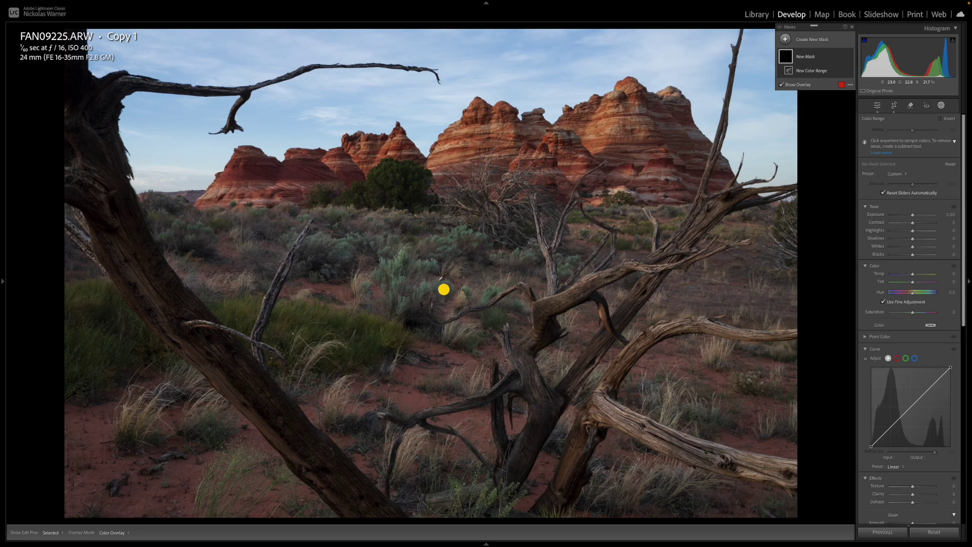
pyautogui.click(401, 259)
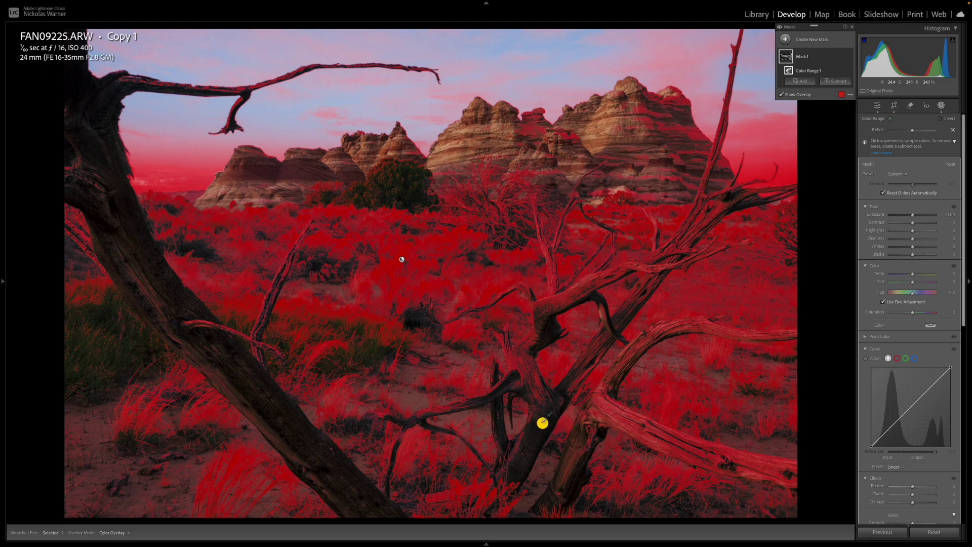
pyautogui.click(531, 391)
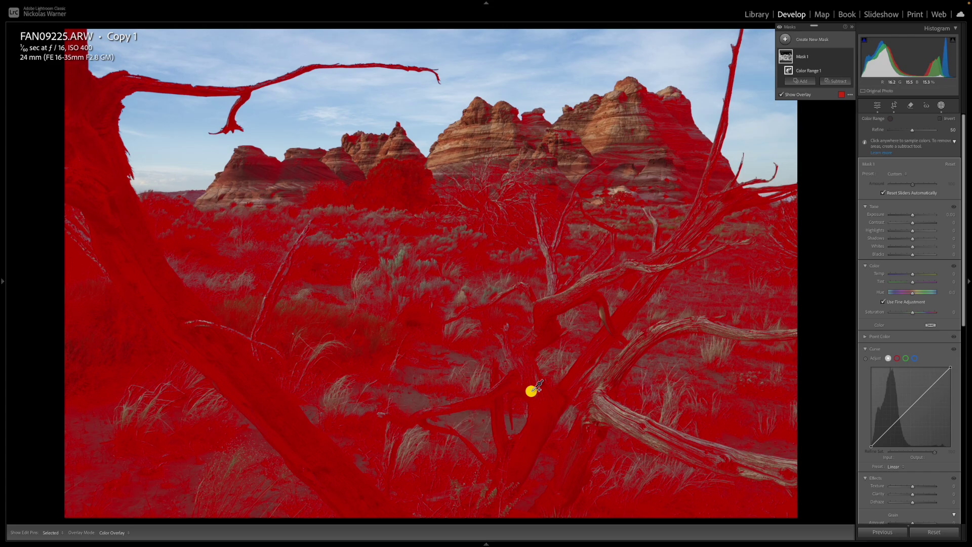
pyautogui.keyDown('shift'); pyautogui.click(397, 262); pyautogui.keyUp('shift')
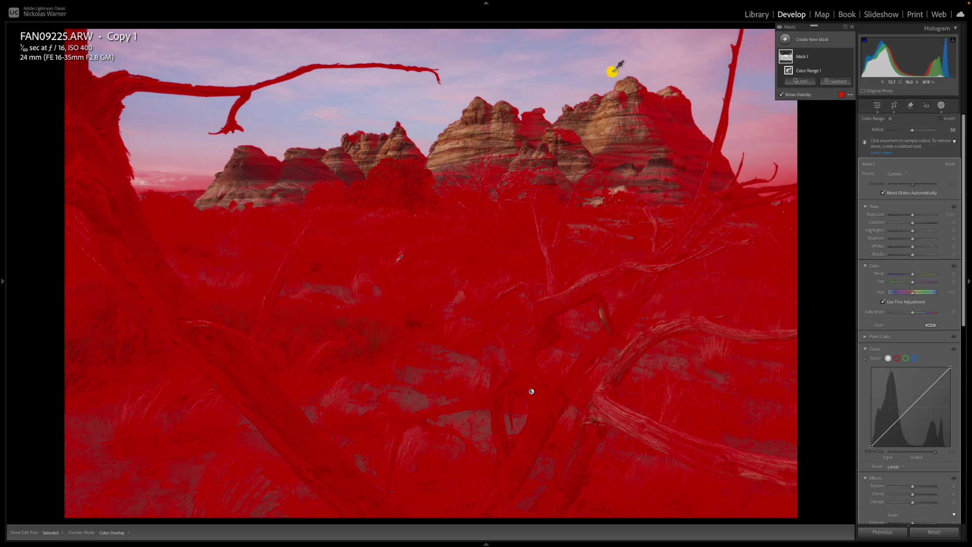
pyautogui.click(835, 81)
pyautogui.click(848, 107)
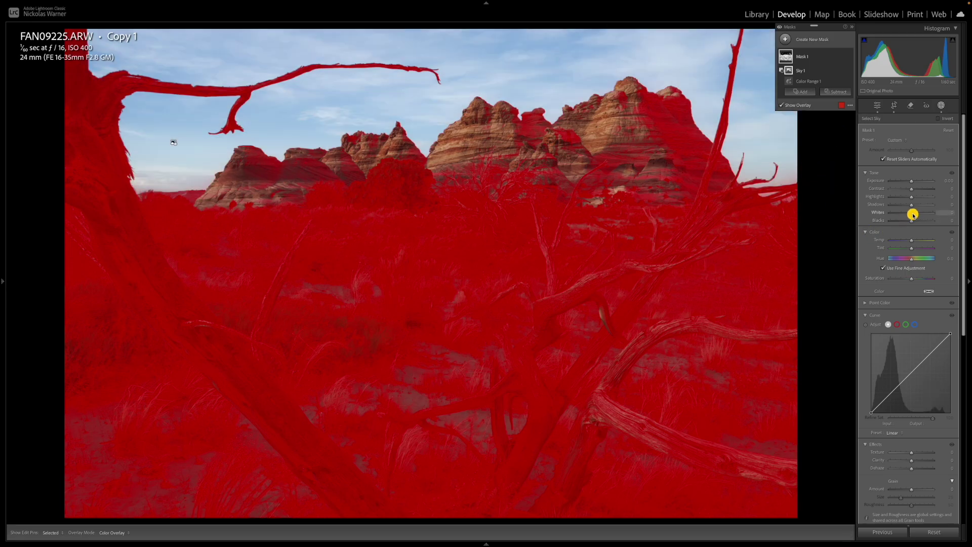
# Step: Raise the masked area's Whites and set its Clarity to 23
pyautogui.moveTo(912, 214); pyautogui.dragTo(918, 213)
pyautogui.scroll(-1, 911, 389)
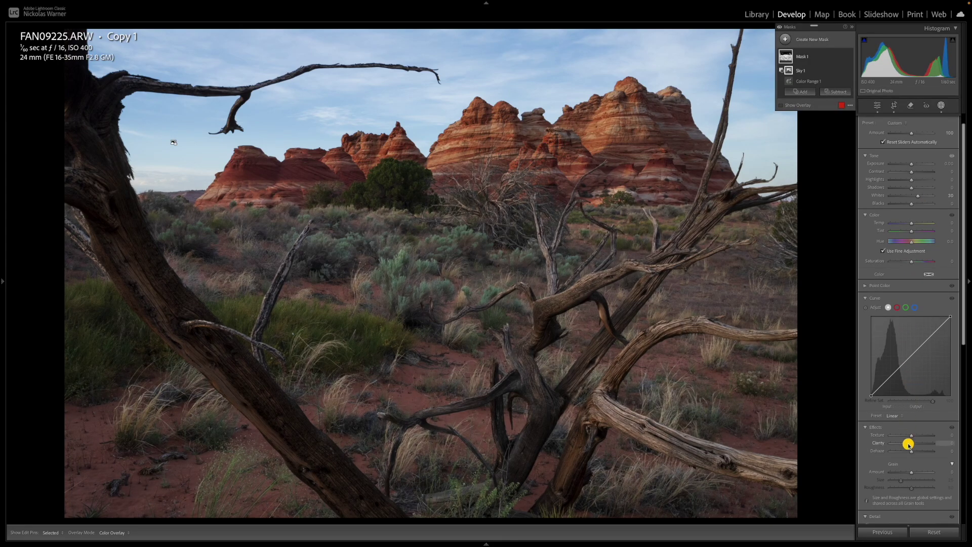
pyautogui.moveTo(911, 444); pyautogui.dragTo(916, 444)
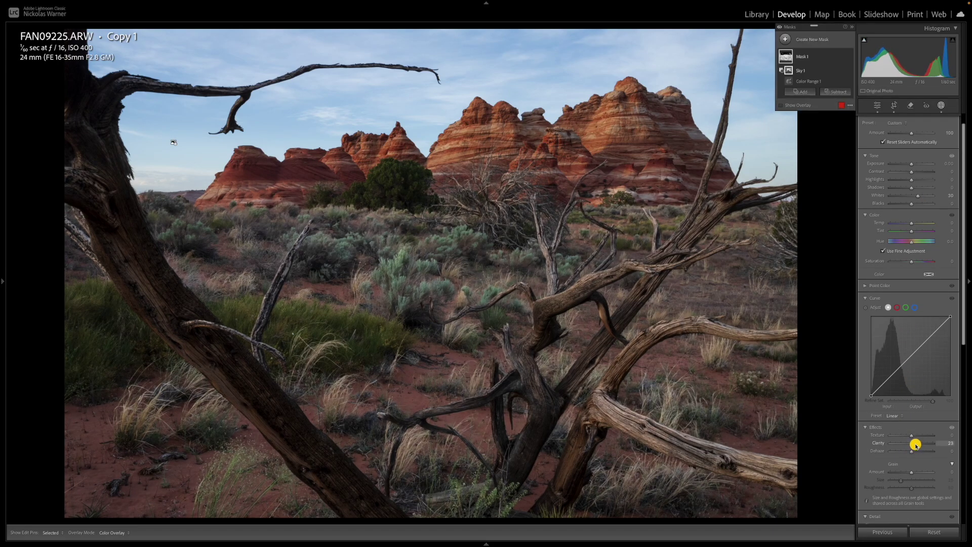